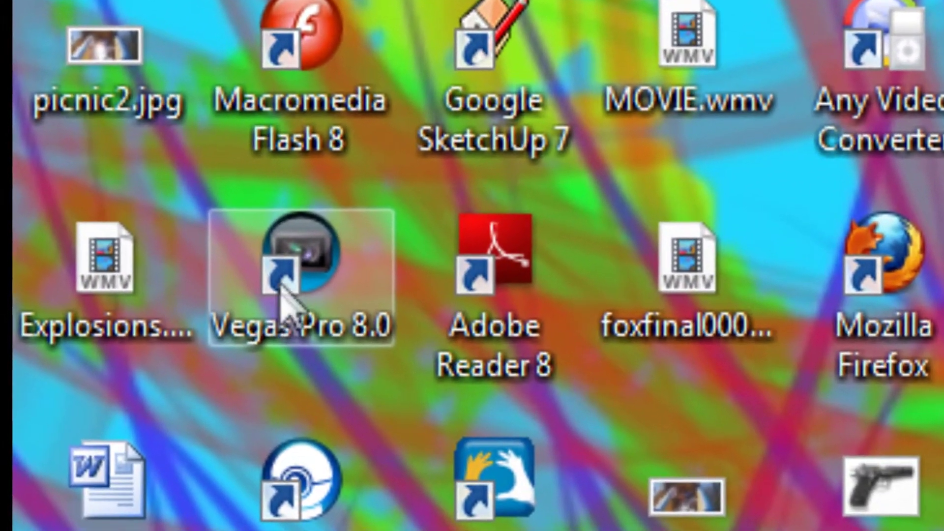
# Launch Vegas Pro 8.0 and place project2.wmv from the Desktop at the start of the timeline.
pyautogui.doubleClick(224, 305)
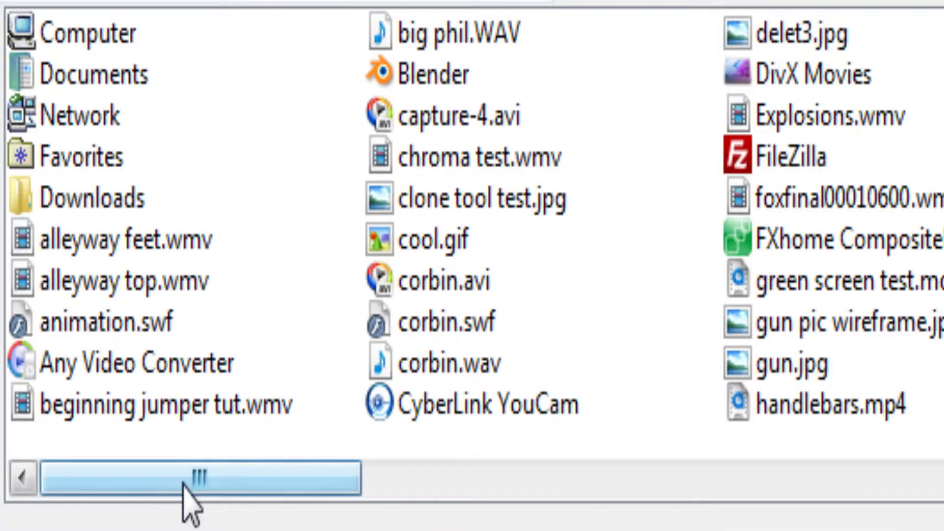
pyautogui.moveTo(183, 484); pyautogui.dragTo(634, 506)
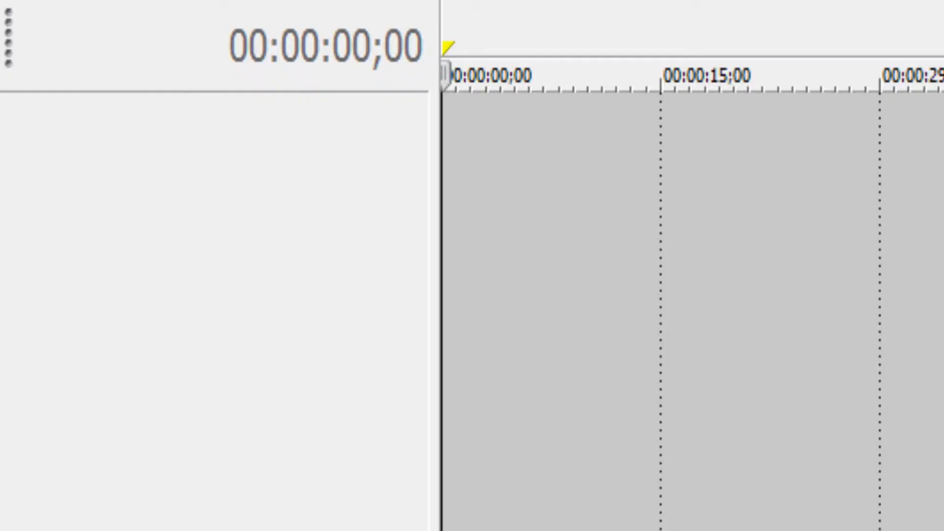
pyautogui.moveTo(627, 10); pyautogui.dragTo(425, 196)
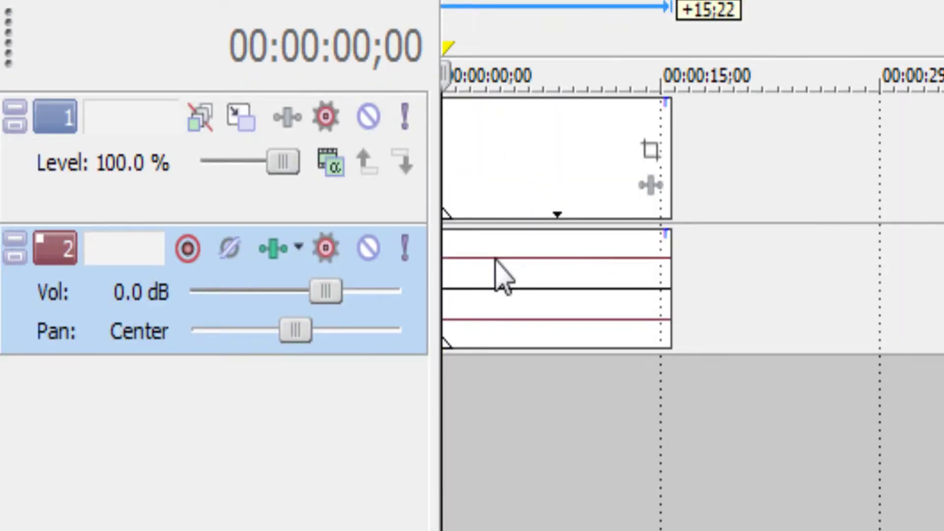
# Separate the green-screen clip's audio from its video and delete the audio event.
pyautogui.click(452, 173)
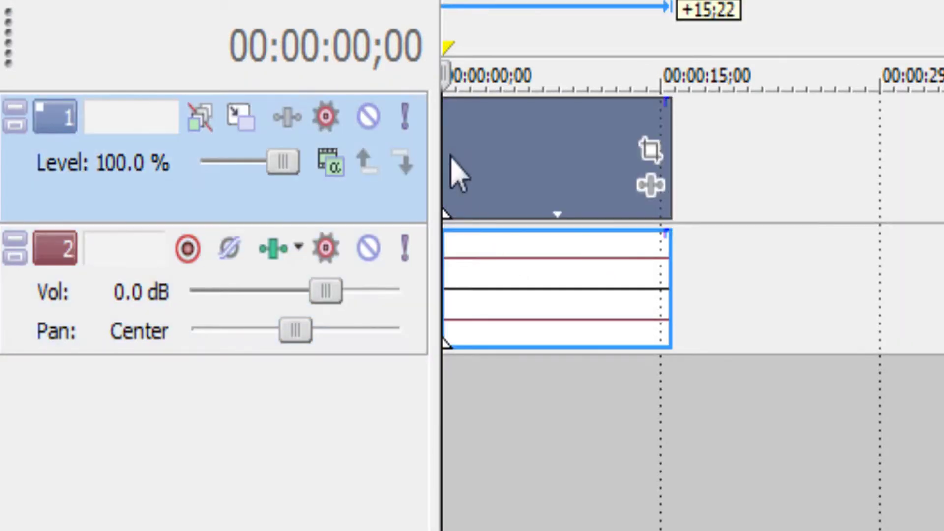
pyautogui.click(495, 323)
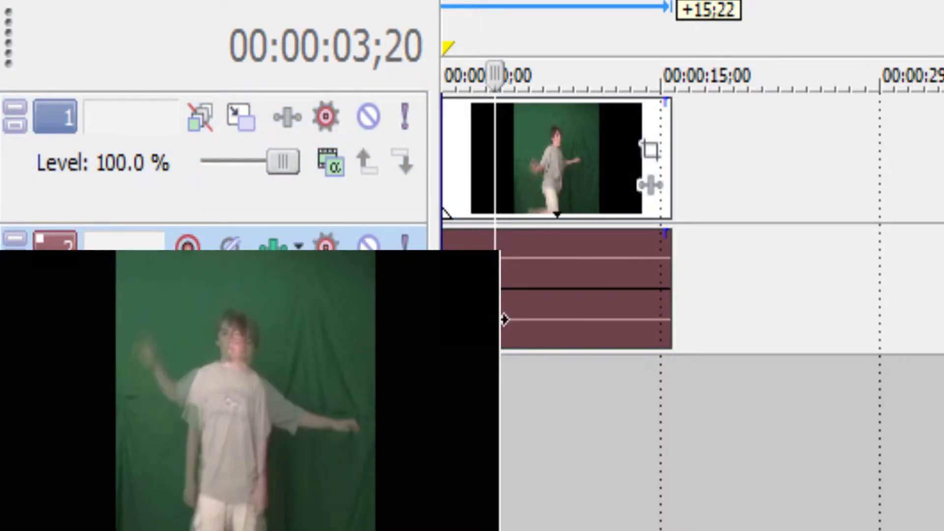
pyautogui.press('Delete')
# Play the green-screen clip from its start and return the playhead to the beginning.
pyautogui.click(450, 173)
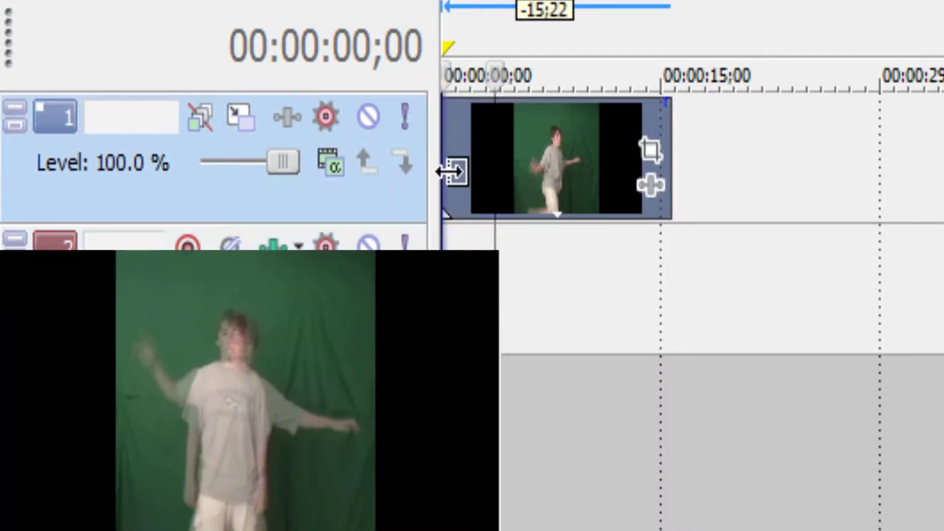
pyautogui.press('space')
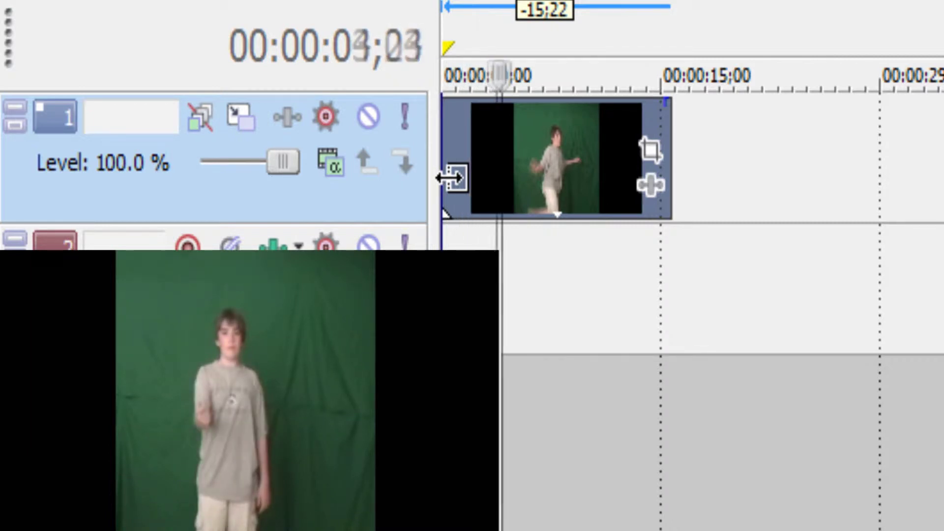
pyautogui.press('Left')
pyautogui.press('Left')
pyautogui.press('Left')
pyautogui.press('Left')
pyautogui.press('Left')
pyautogui.press('Left')
pyautogui.press('Left')
pyautogui.press('Left')
pyautogui.press('Left')
pyautogui.press('Left')
pyautogui.press('Left')
pyautogui.press('Left')
pyautogui.press('Left')
pyautogui.press('Left')
pyautogui.press('Left')
pyautogui.press('Left')
pyautogui.press('Left')
pyautogui.press('Left')
pyautogui.press('Left')
pyautogui.press('Left')
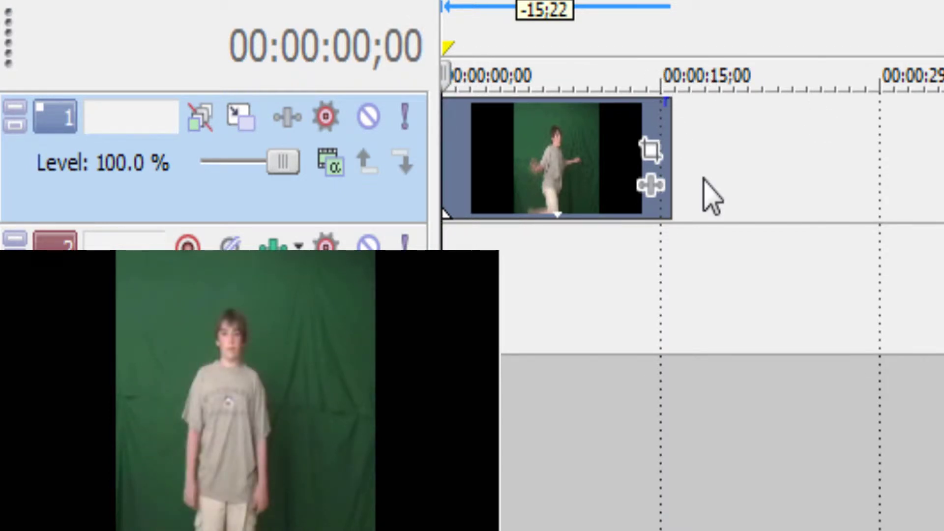
# Add the Sony Chroma Keyer effect to the green-screen video event.
pyautogui.click(652, 151)
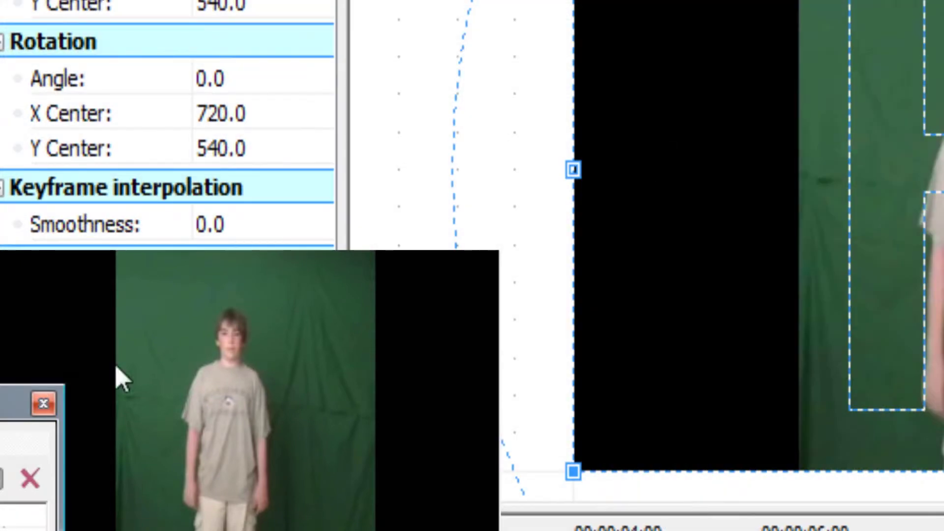
pyautogui.click(43, 404)
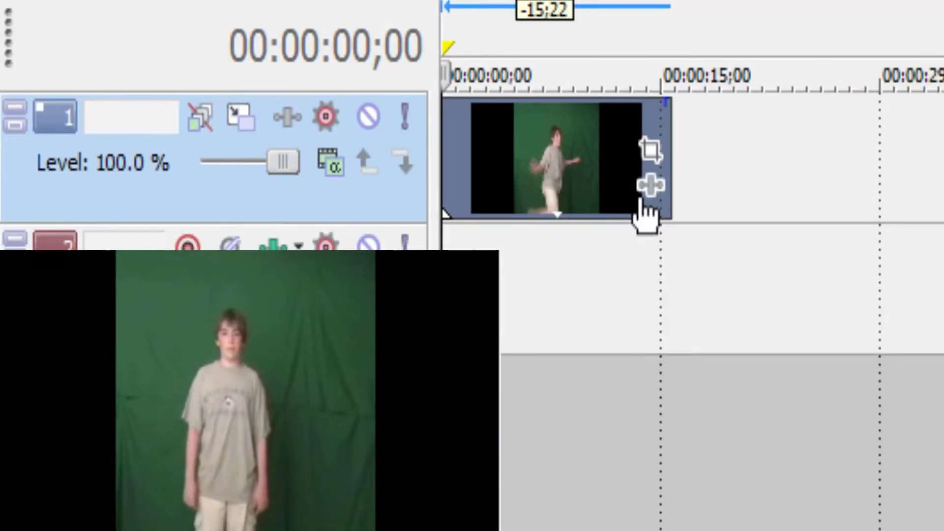
pyautogui.click(661, 194)
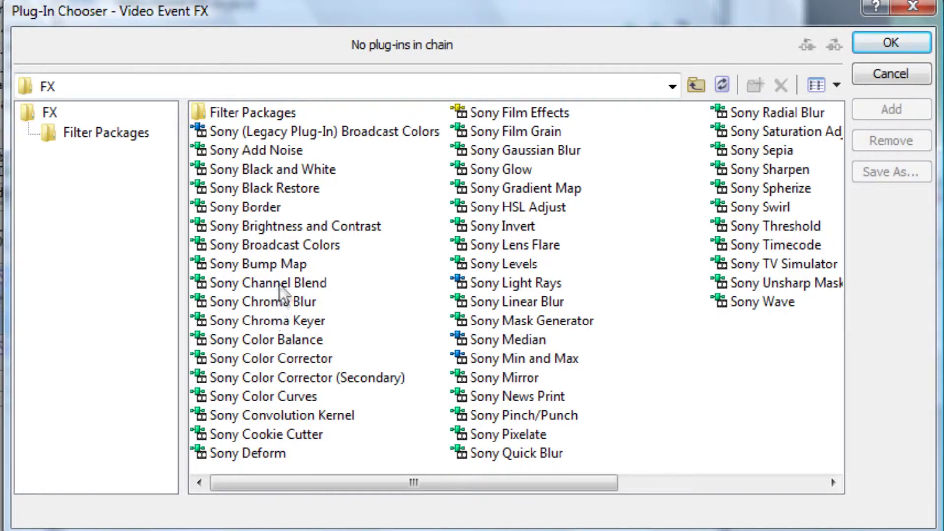
pyautogui.click(282, 322)
pyautogui.click(867, 110)
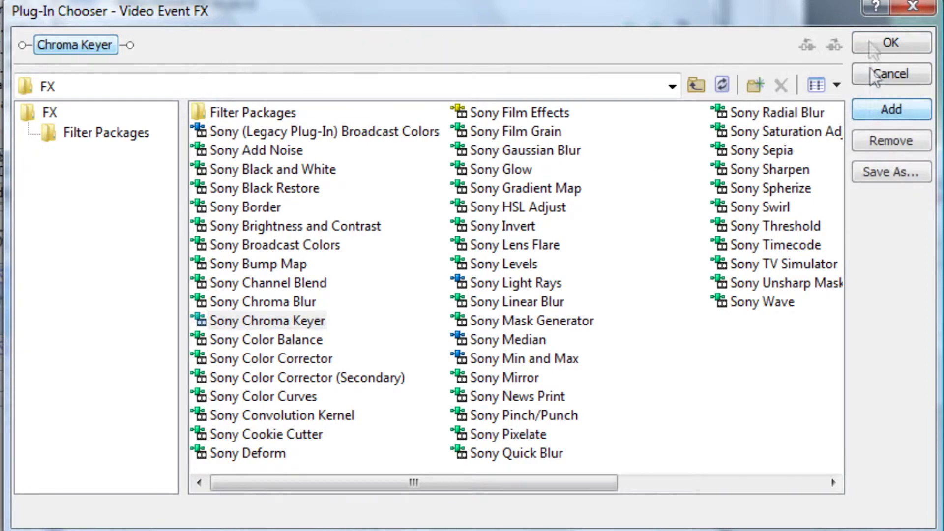
pyautogui.click(868, 34)
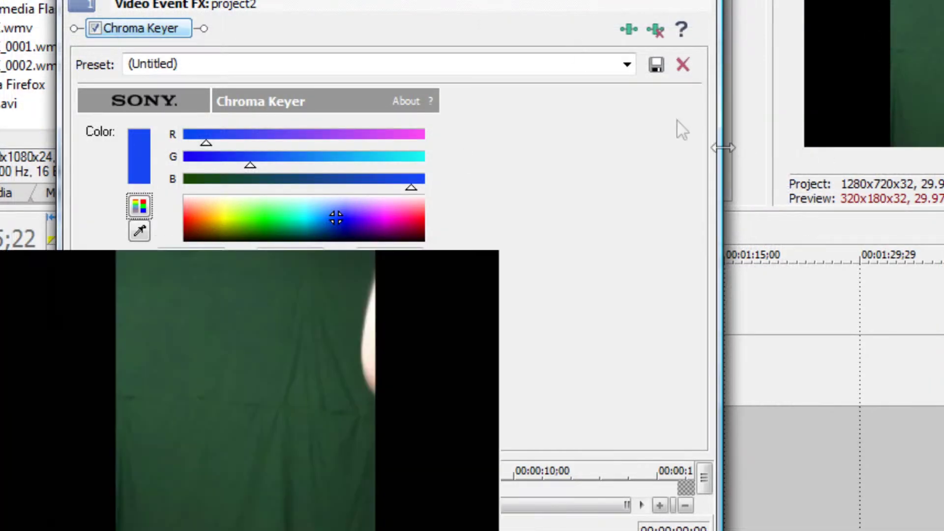
# Set the Chroma Keyer to RGB 0, 65, 146 with low threshold 0.630, high threshold 0.709 and blur amount 0.096.
pyautogui.click(626, 64)
pyautogui.click(573, 157)
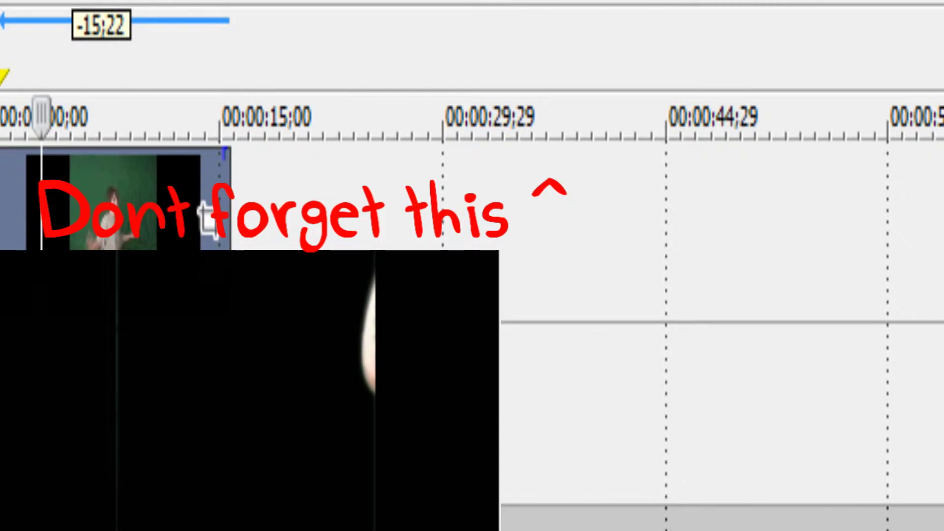
pyautogui.click(1, 231)
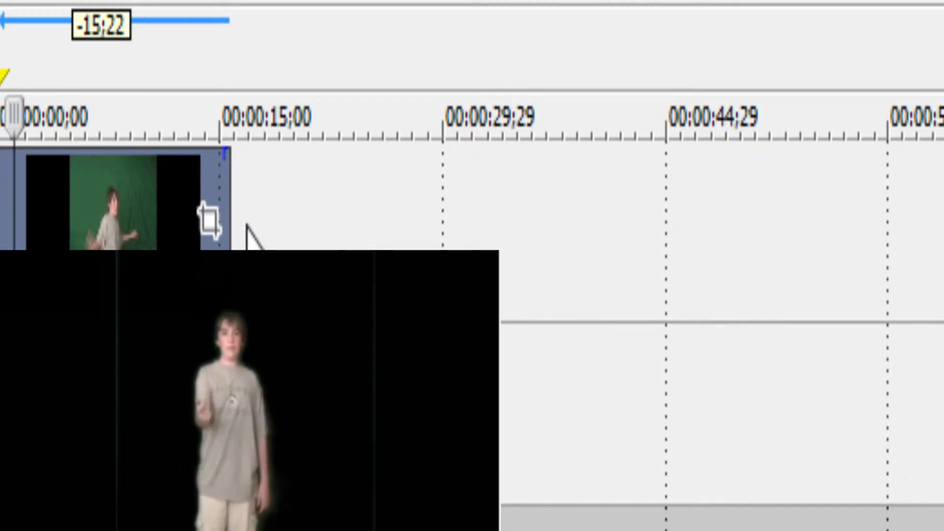
# Crop both sides of the clip's frame to just inside the green cloth, and recheck its Chroma Keyer settings.
pyautogui.click(205, 216)
pyautogui.moveTo(6, 258)
pyautogui.mouseDown()
pyautogui.moveTo(127, 258)
pyautogui.moveTo(24, 258)
pyautogui.mouseUp()
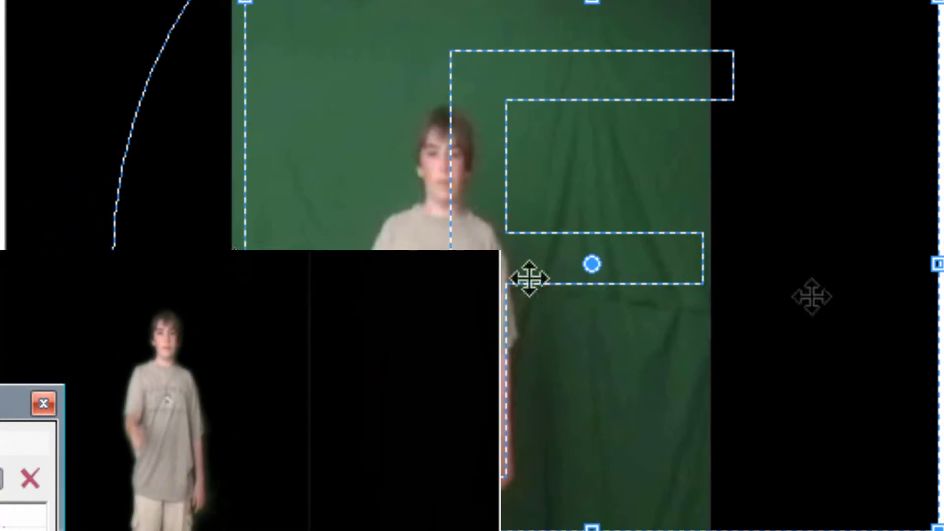
pyautogui.moveTo(933, 265); pyautogui.dragTo(695, 263)
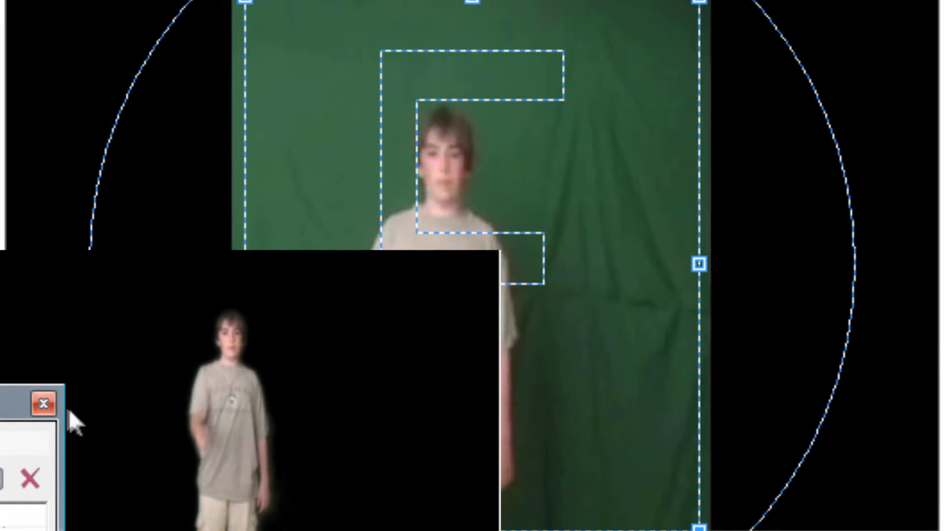
pyautogui.click(43, 403)
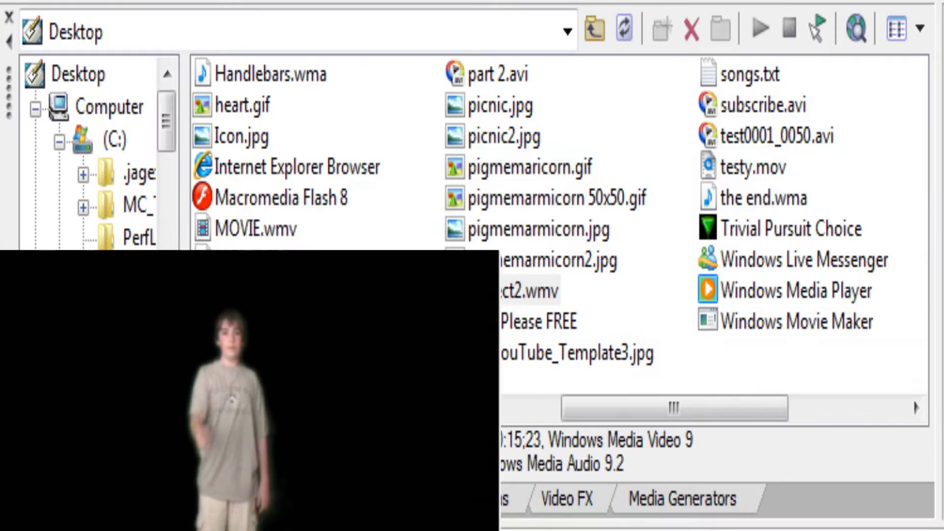
pyautogui.click(81, 243)
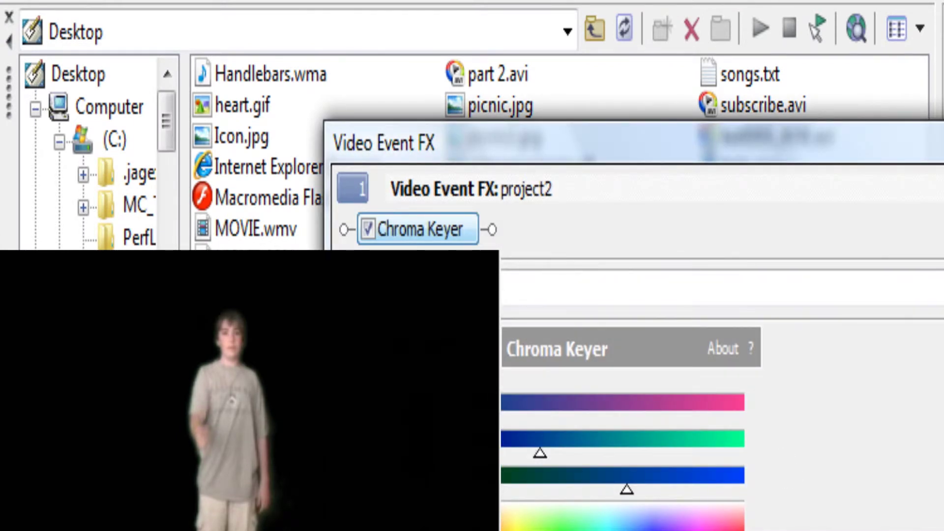
pyautogui.hotkey('alt', 'F4')
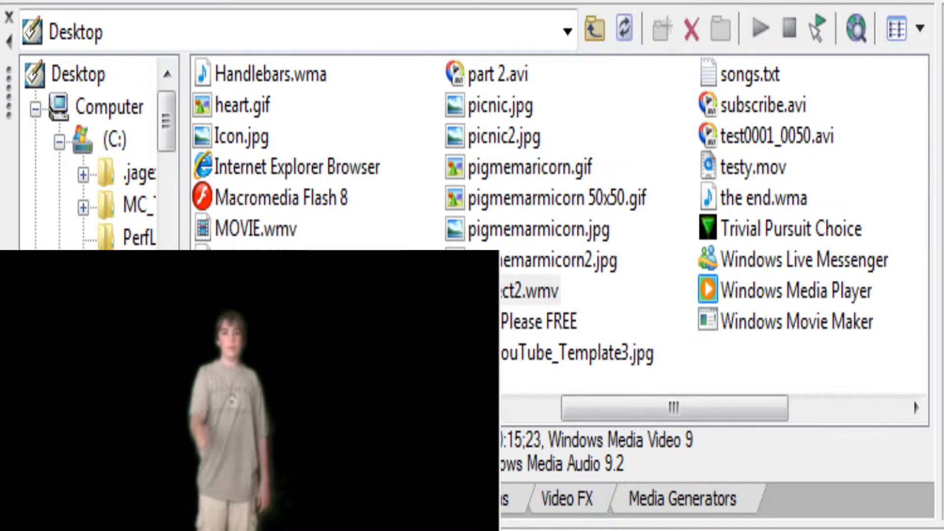
# Open the Pictures folder in the media explorer.
pyautogui.moveTo(169, 116); pyautogui.dragTo(167, 181)
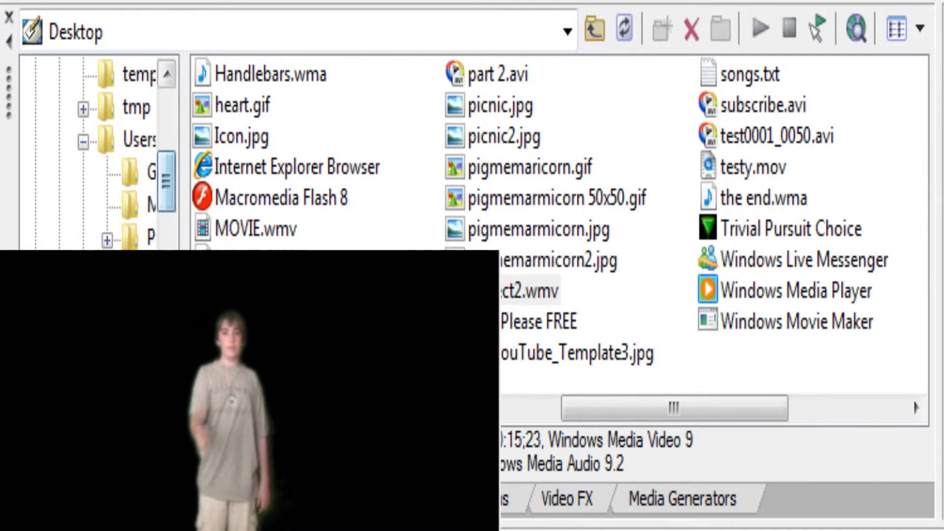
pyautogui.hscroll(3, 89, 152)
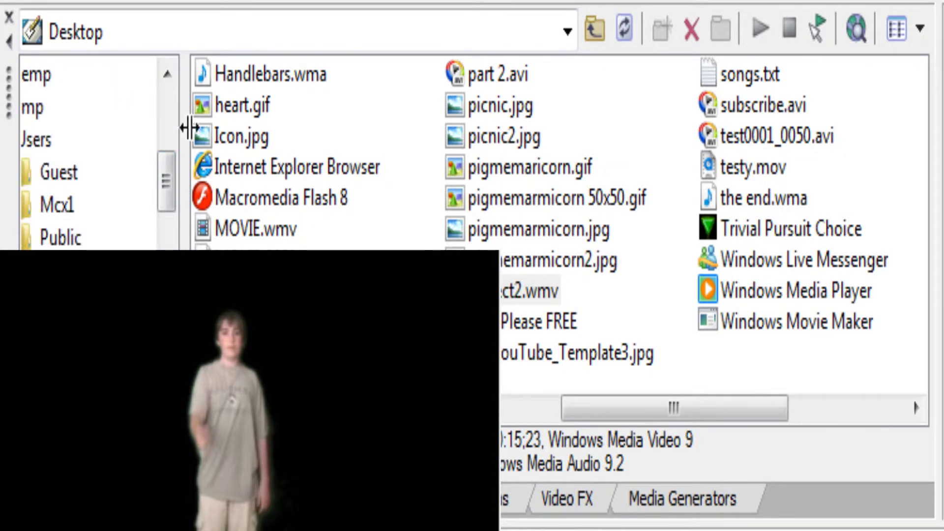
pyautogui.moveTo(169, 216); pyautogui.dragTo(168, 290)
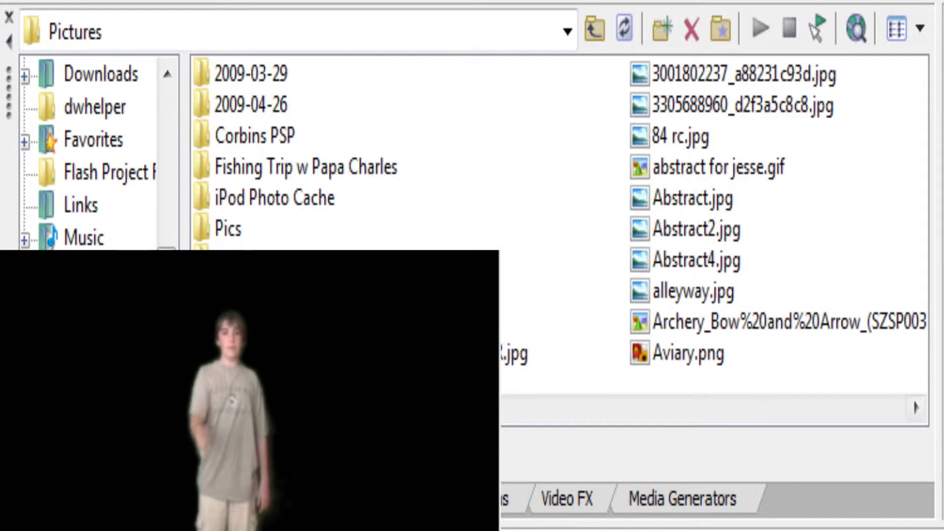
# Place Mountains.jpg on a track beneath the keyed clip at the timeline start and extend it to the clip's end.
pyautogui.hscroll(3, 560, 211)
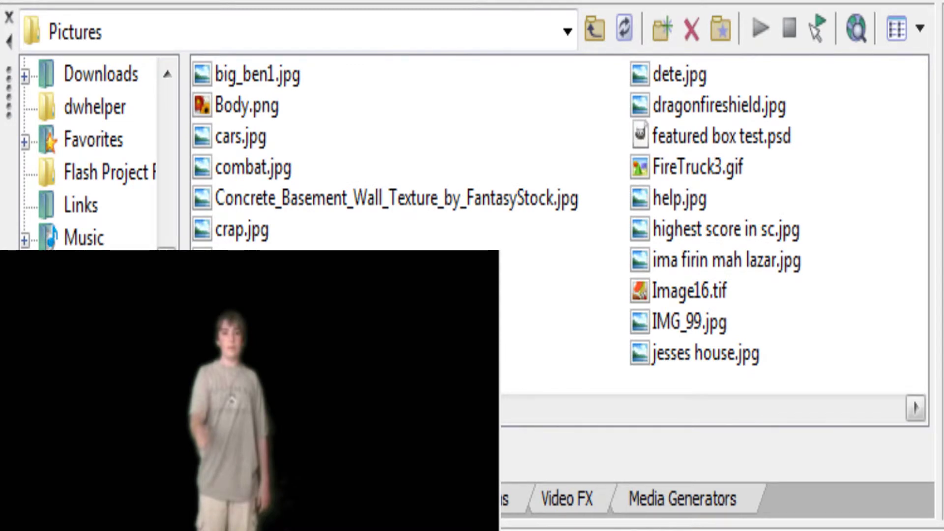
pyautogui.moveTo(462, 413); pyautogui.dragTo(501, 427)
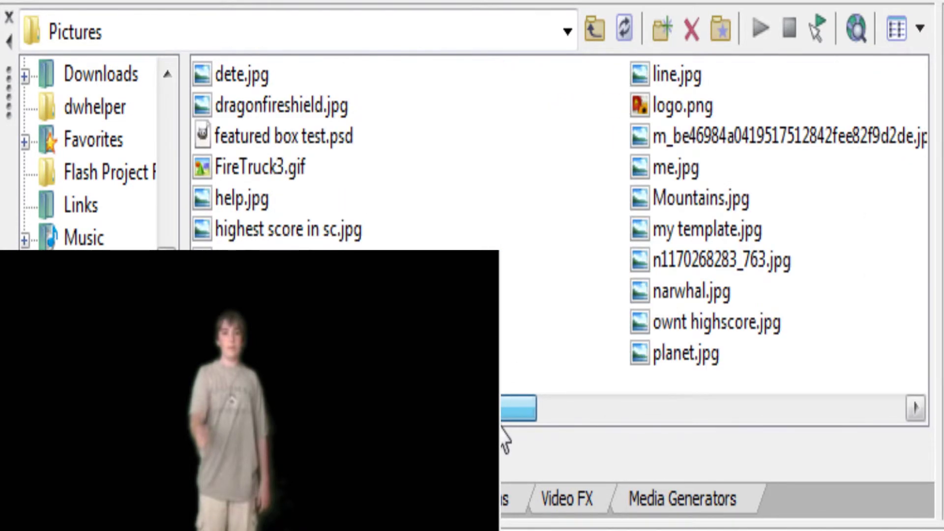
pyautogui.moveTo(506, 437); pyautogui.dragTo(569, 438)
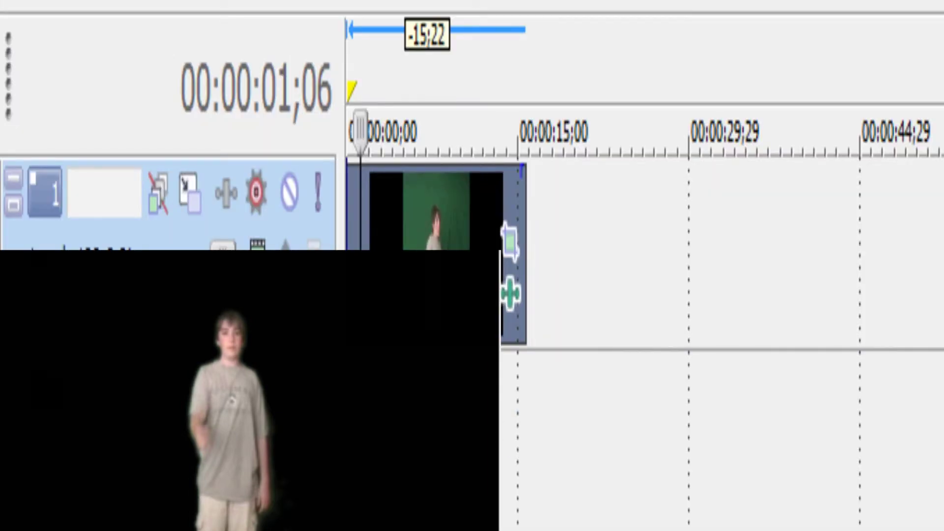
pyautogui.moveTo(295, 10); pyautogui.dragTo(312, 84)
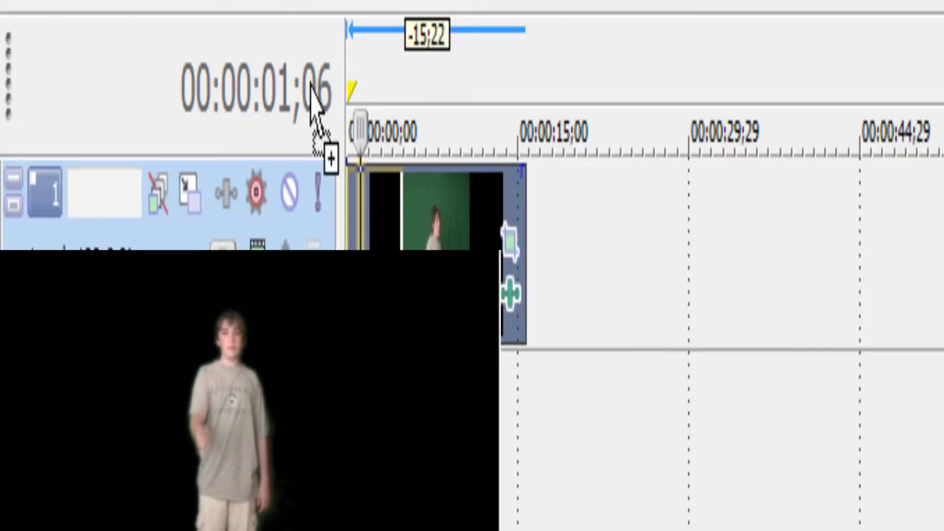
pyautogui.moveTo(350, 256); pyautogui.dragTo(350, 256)
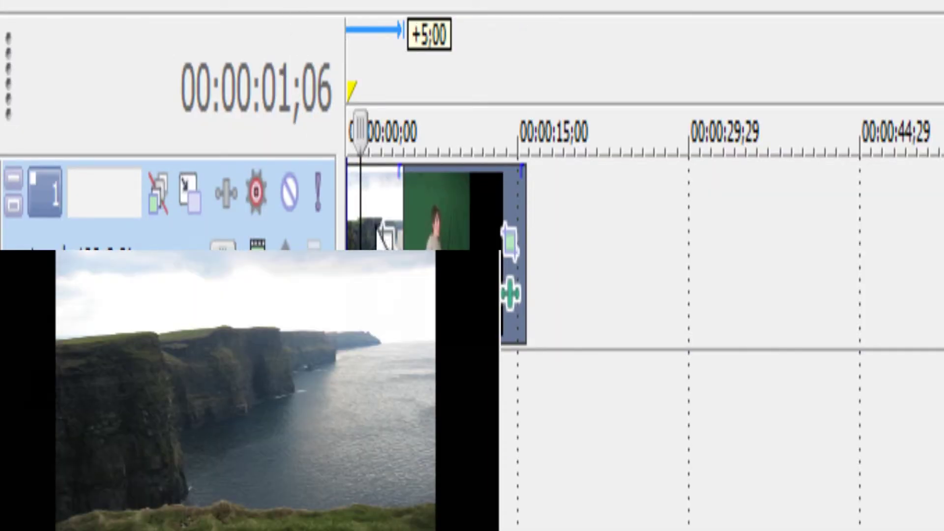
pyautogui.moveTo(413, 255); pyautogui.dragTo(525, 433)
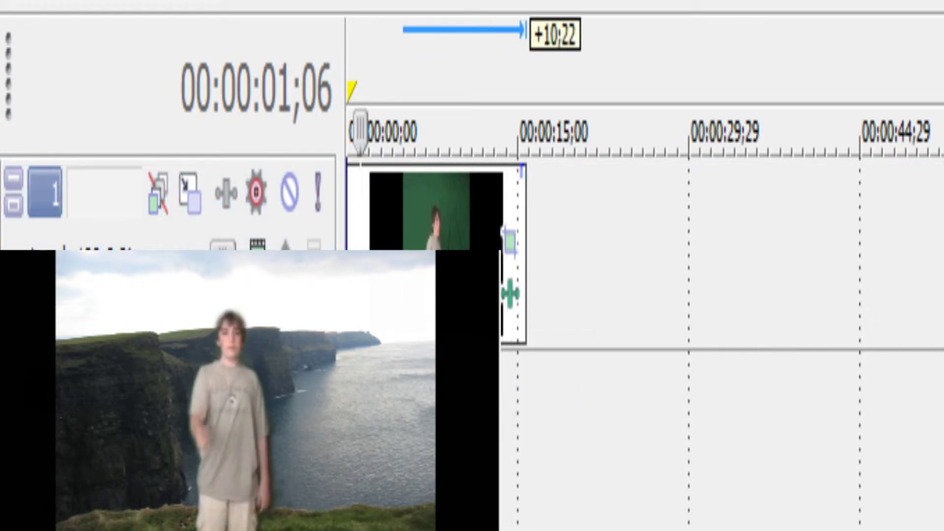
# Play the composite from the start and examine the compositing modes available for track 1.
pyautogui.click(350, 230)
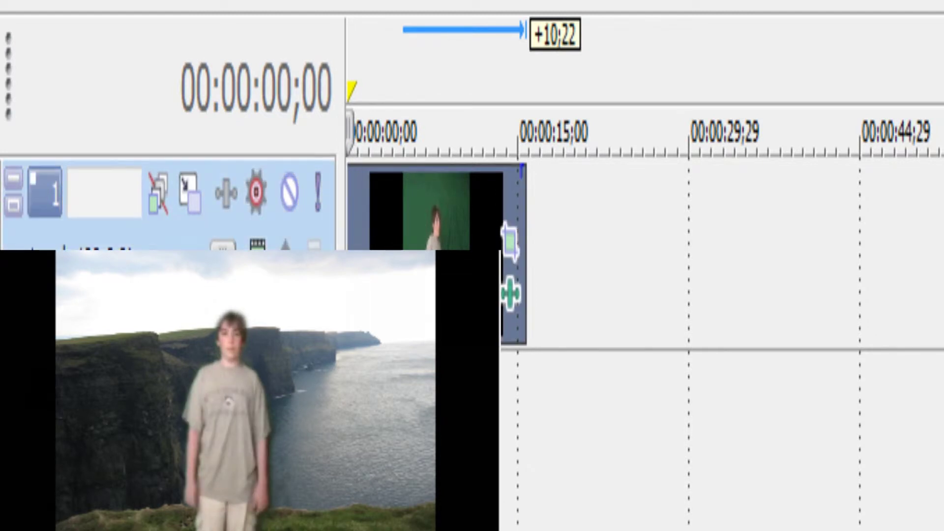
pyautogui.press('space')
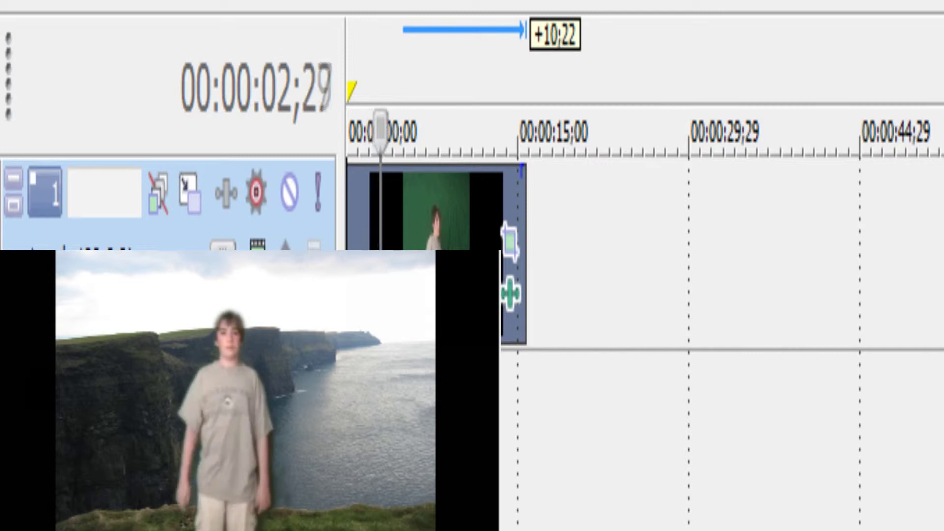
pyautogui.press('Return')
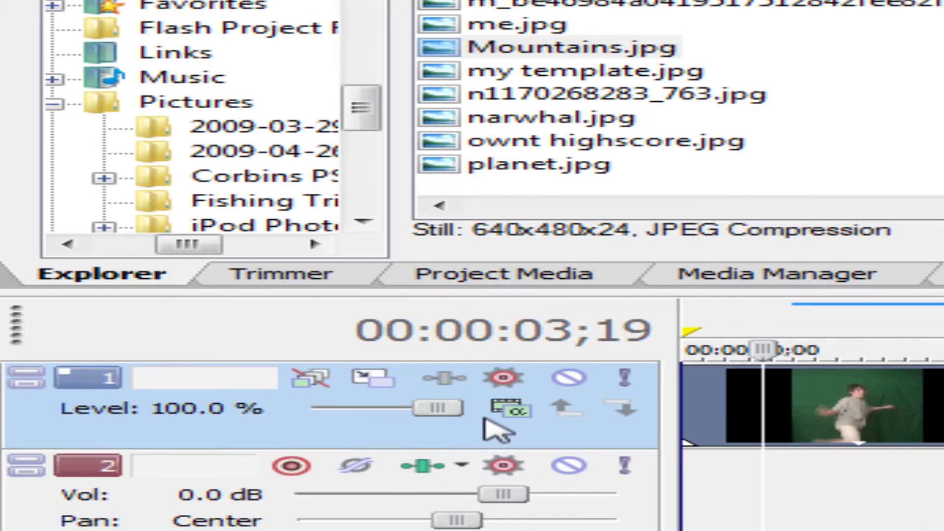
pyautogui.click(510, 411)
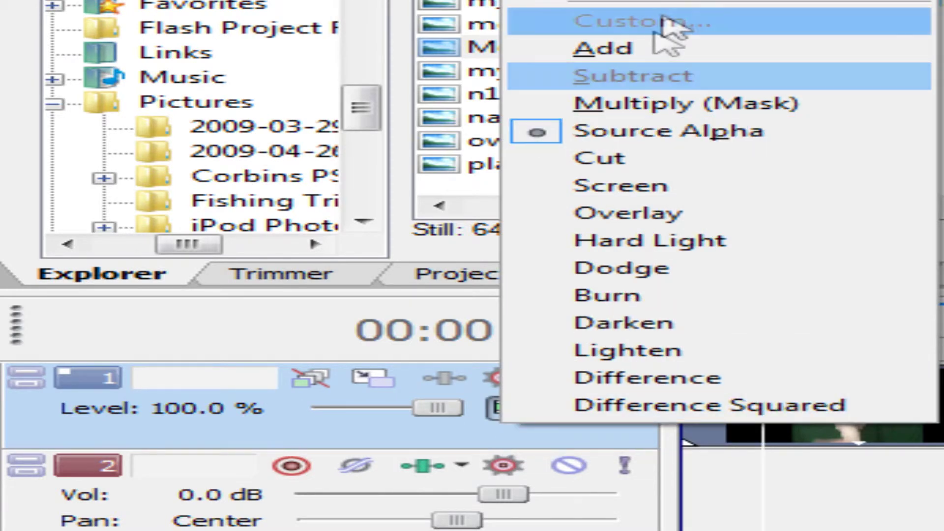
pyautogui.click(368, 444)
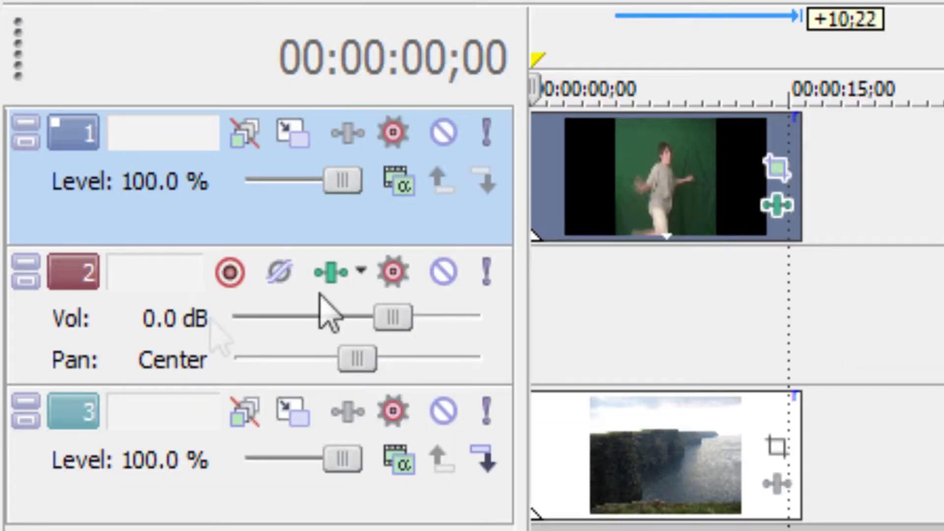
# Delete the empty audio track between the two video tracks.
pyautogui.click(199, 520)
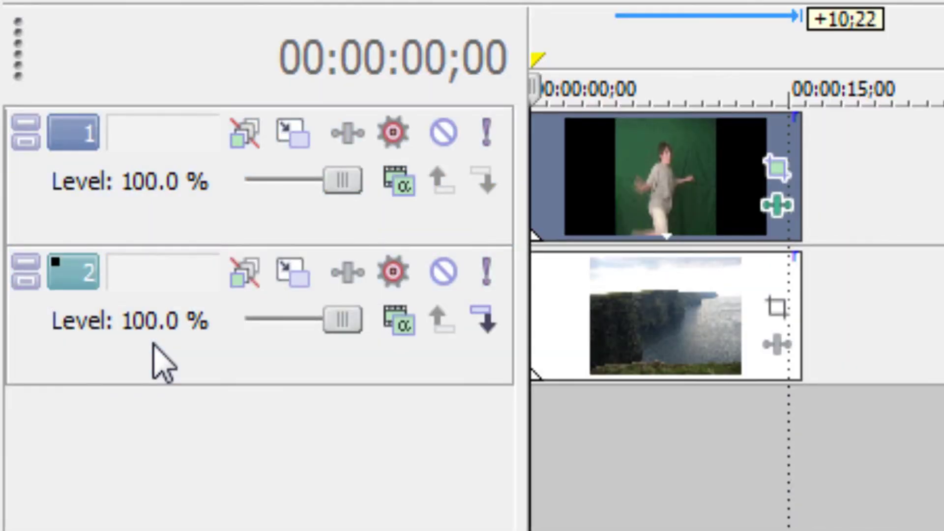
# Split the keyed clip at 00:00:01;00 and move its remaining part onto a new track between the original track and the background.
pyautogui.press('space')
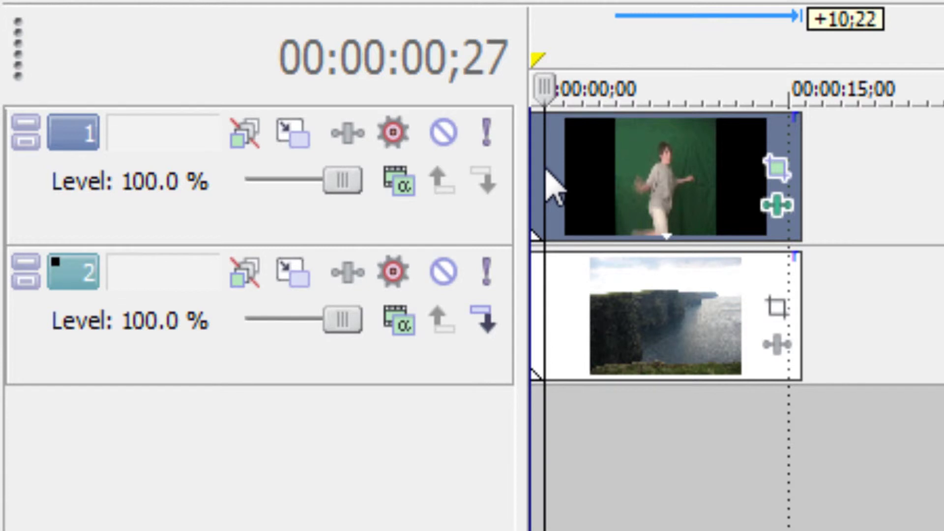
pyautogui.press('Return')
pyautogui.press('s')
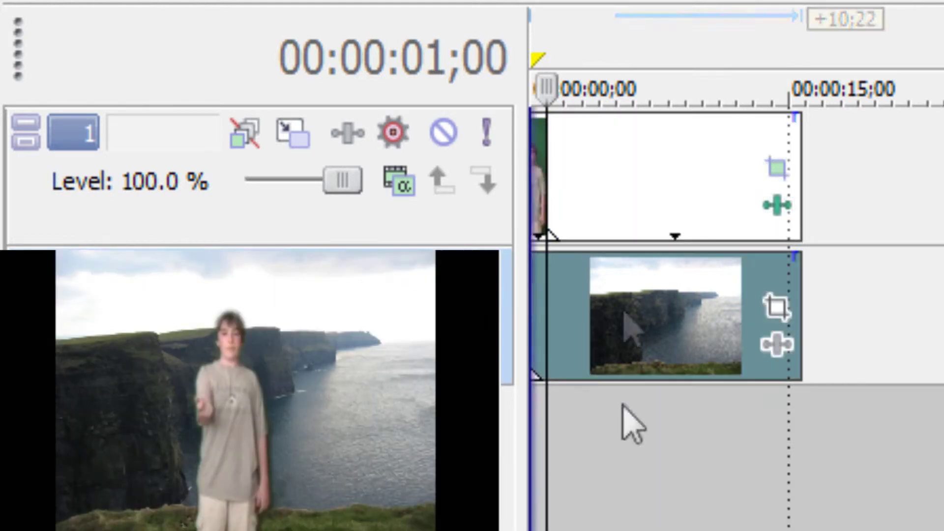
pyautogui.moveTo(631, 425); pyautogui.dragTo(626, 415)
pyautogui.moveTo(632, 137); pyautogui.dragTo(659, 295)
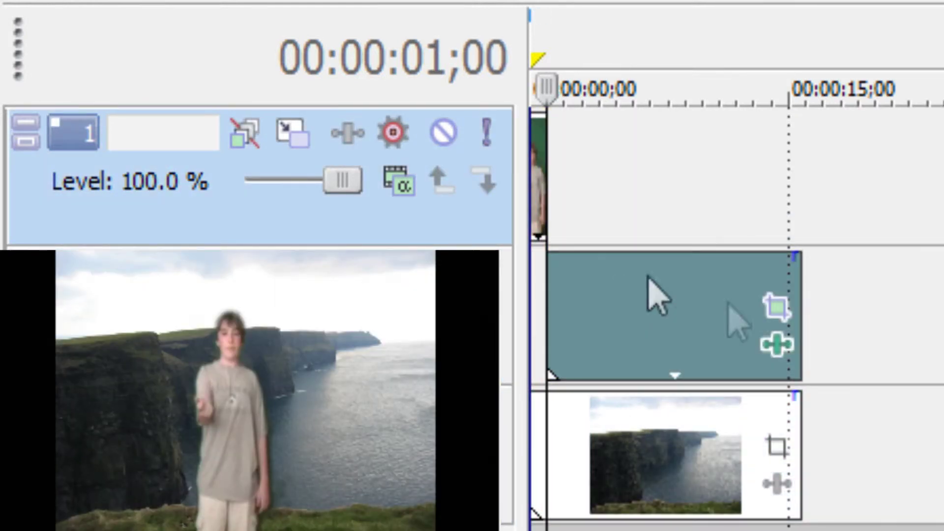
# Split the second track's clip at 00:00:11;22 and delete the part after the split.
pyautogui.click(753, 293)
pyautogui.press('Right')
pyautogui.press('Right')
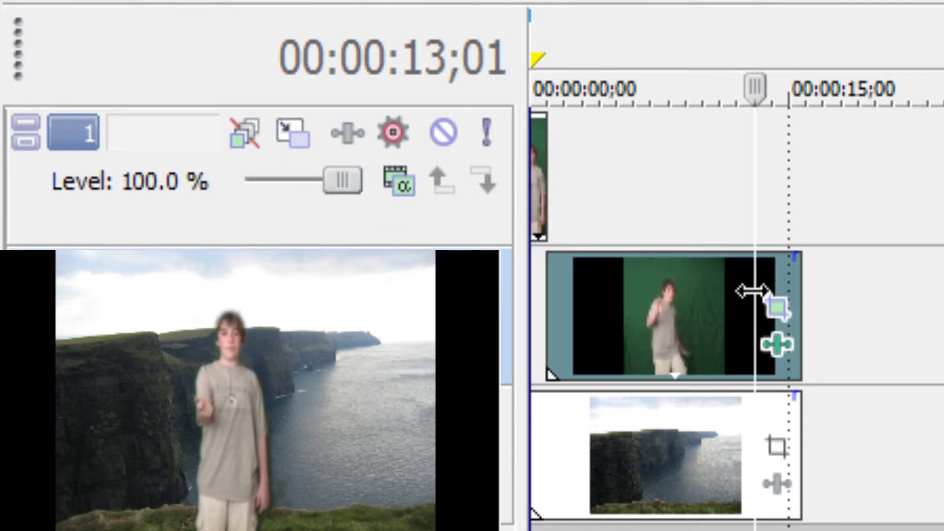
pyautogui.press('Left')
pyautogui.press('Left')
pyautogui.press('Left')
pyautogui.press('Left')
pyautogui.press('Left')
pyautogui.press('Left')
pyautogui.press('Left')
pyautogui.press('Left')
pyautogui.press('Left')
pyautogui.press('Left')
pyautogui.press('Left')
pyautogui.press('Left')
pyautogui.press('Left')
pyautogui.press('Left')
pyautogui.press('Left')
pyautogui.press('Left')
pyautogui.press('Left')
pyautogui.press('Left')
pyautogui.press('Left')
pyautogui.press('Left')
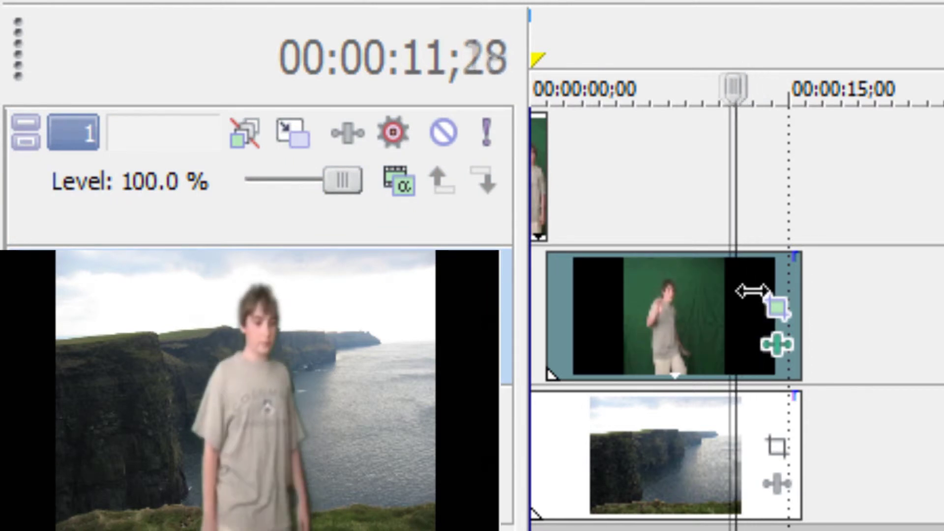
pyautogui.press('Left')
pyautogui.press('Left')
pyautogui.press('Left')
pyautogui.press('Left')
pyautogui.press('Left')
pyautogui.press('Left')
pyautogui.press('Left')
pyautogui.press('Left')
pyautogui.press('Left')
pyautogui.press('Left')
pyautogui.press('Left')
pyautogui.press('Left')
pyautogui.press('Left')
pyautogui.press('Left')
pyautogui.press('Left')
pyautogui.press('Left')
pyautogui.press('Left')
pyautogui.press('Left')
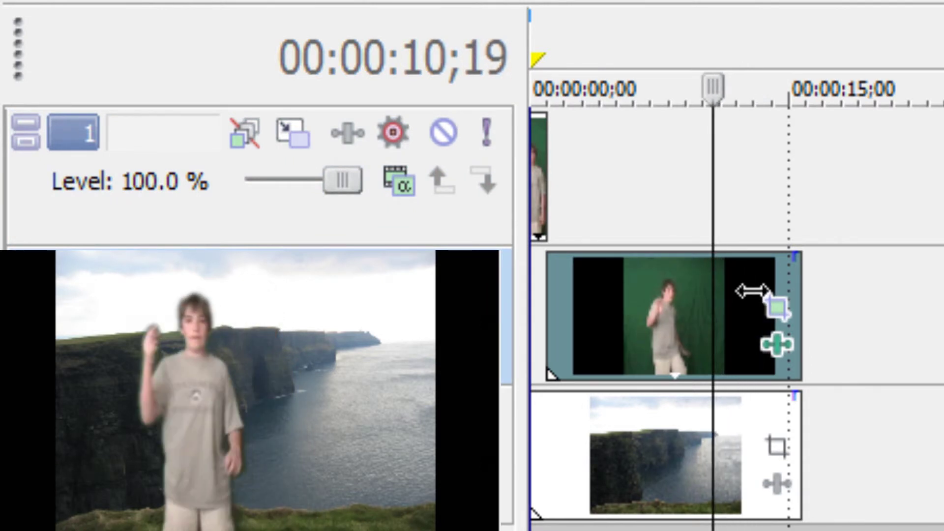
pyautogui.press('Right')
pyautogui.press('Right')
pyautogui.press('Right')
pyautogui.press('Right')
pyautogui.press('Right')
pyautogui.press('Right')
pyautogui.press('Right')
pyautogui.press('Right')
pyautogui.press('Right')
pyautogui.press('Right')
pyautogui.press('Right')
pyautogui.press('Right')
pyautogui.press('Right')
pyautogui.press('Right')
pyautogui.press('Right')
pyautogui.press('Right')
pyautogui.press('Right')
pyautogui.press('Right')
pyautogui.press('Right')
pyautogui.press('Right')
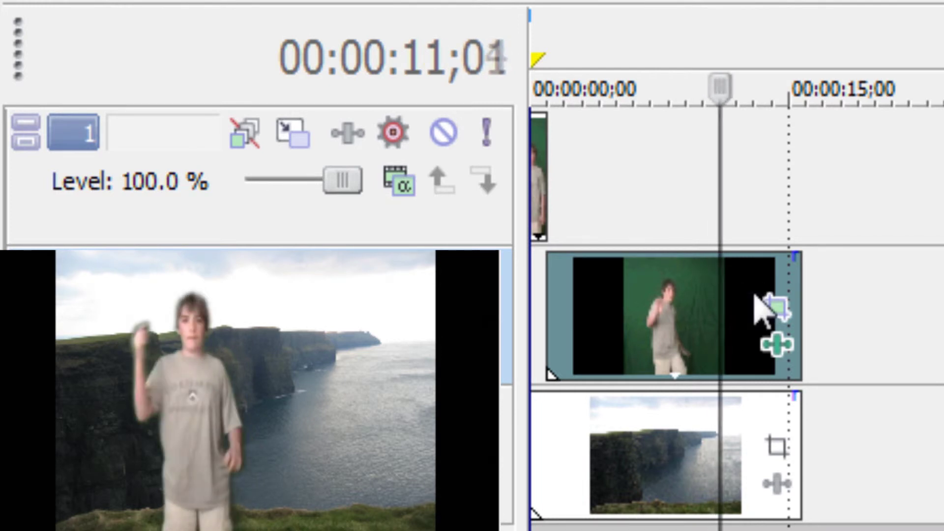
pyautogui.press('Right')
pyautogui.press('Right')
pyautogui.press('Right')
pyautogui.press('Right')
pyautogui.press('Right')
pyautogui.press('Right')
pyautogui.press('Right')
pyautogui.press('Right')
pyautogui.press('Right')
pyautogui.press('Right')
pyautogui.press('Right')
pyautogui.press('Right')
pyautogui.press('Right')
pyautogui.press('Right')
pyautogui.press('Right')
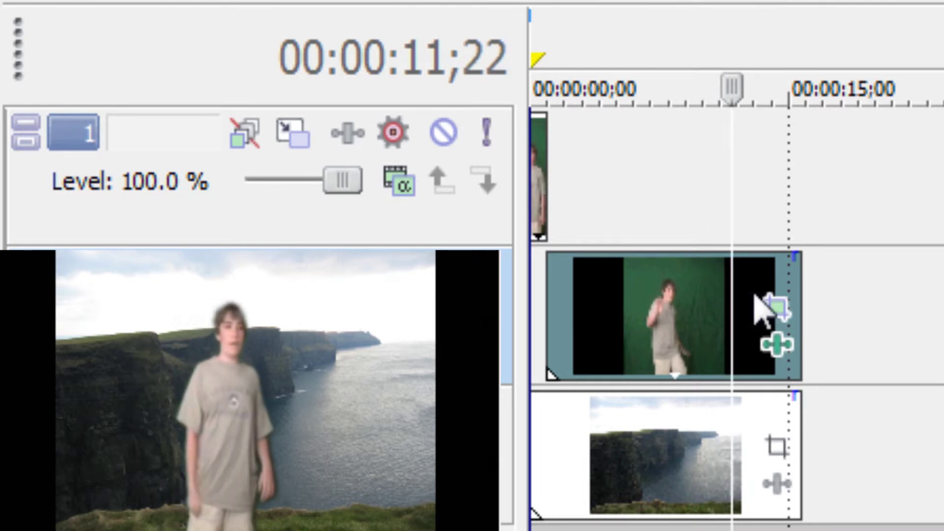
pyautogui.press('s')
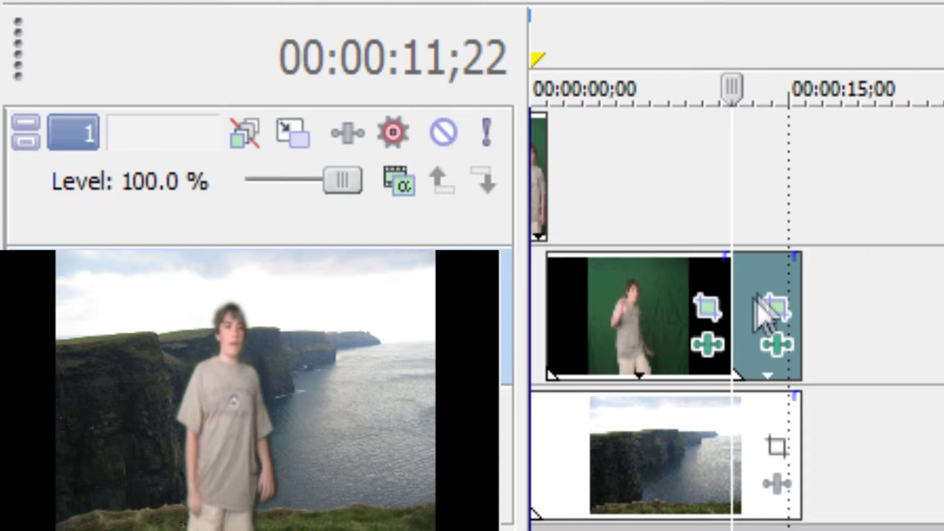
pyautogui.click(758, 289)
pyautogui.press('Delete')
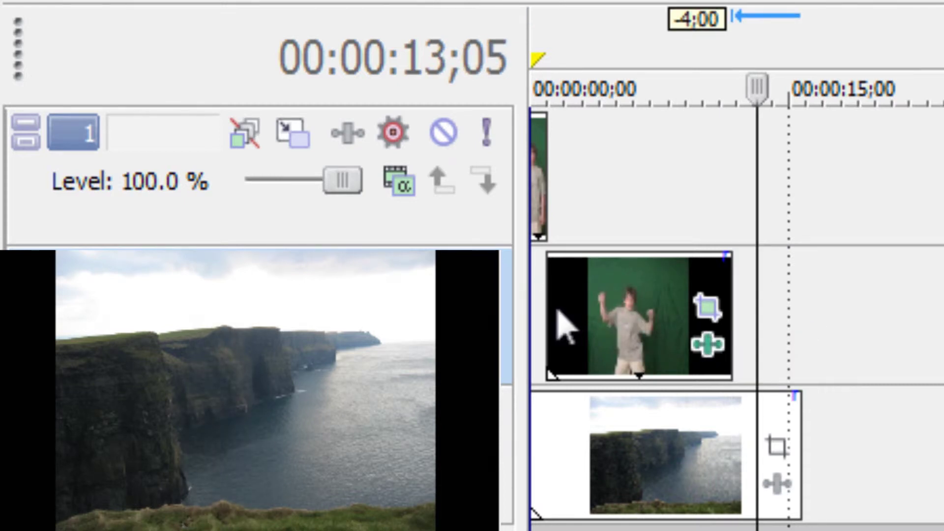
# Give track 2 a custom compositing mode using the Sony Height Map plug-in, with the playhead over the clip's beginning.
pyautogui.click(552, 305)
pyautogui.click(579, 499)
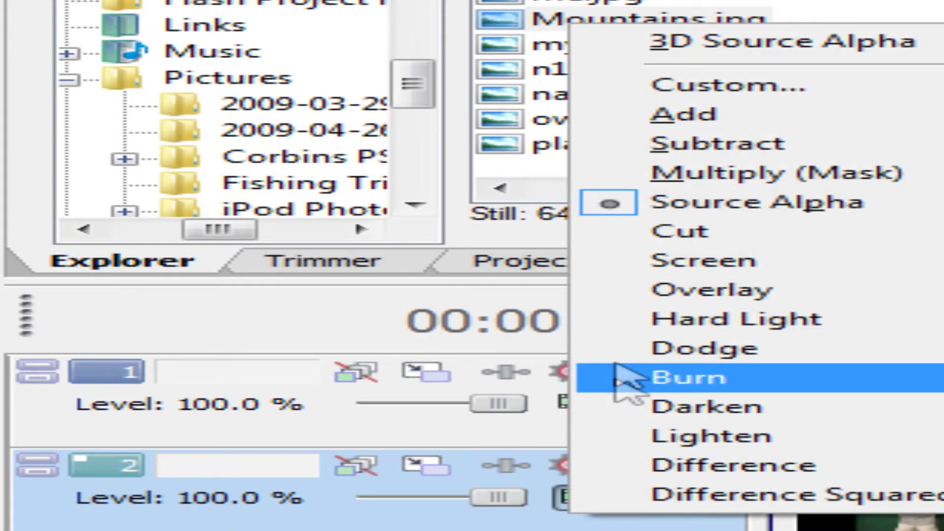
pyautogui.click(738, 84)
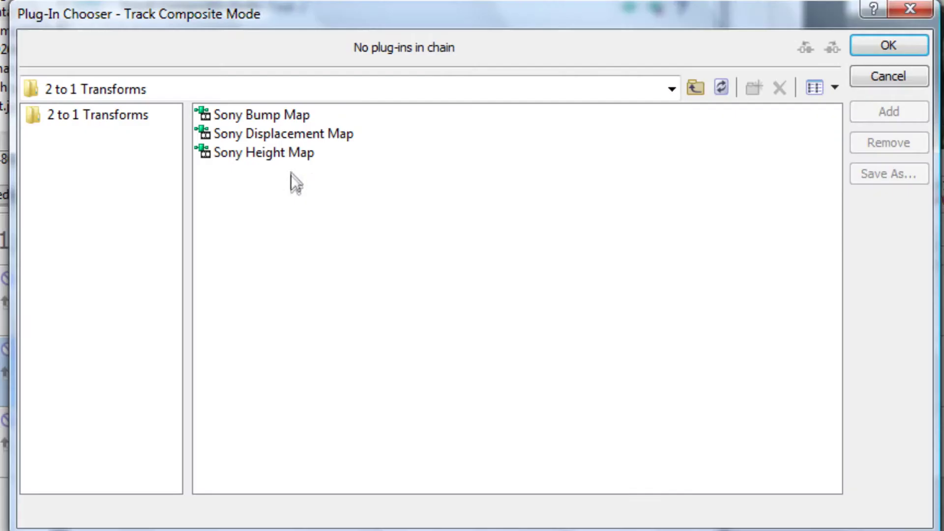
pyautogui.click(288, 156)
pyautogui.click(894, 111)
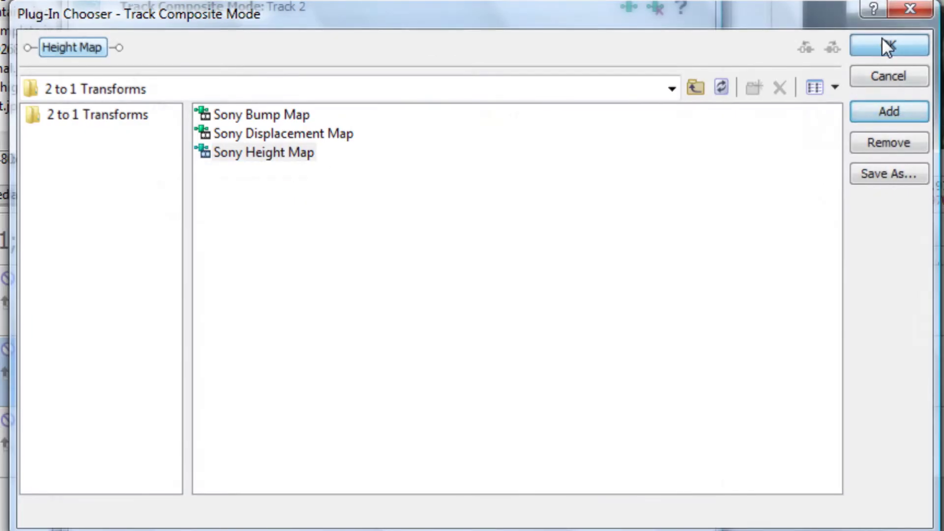
pyautogui.click(882, 41)
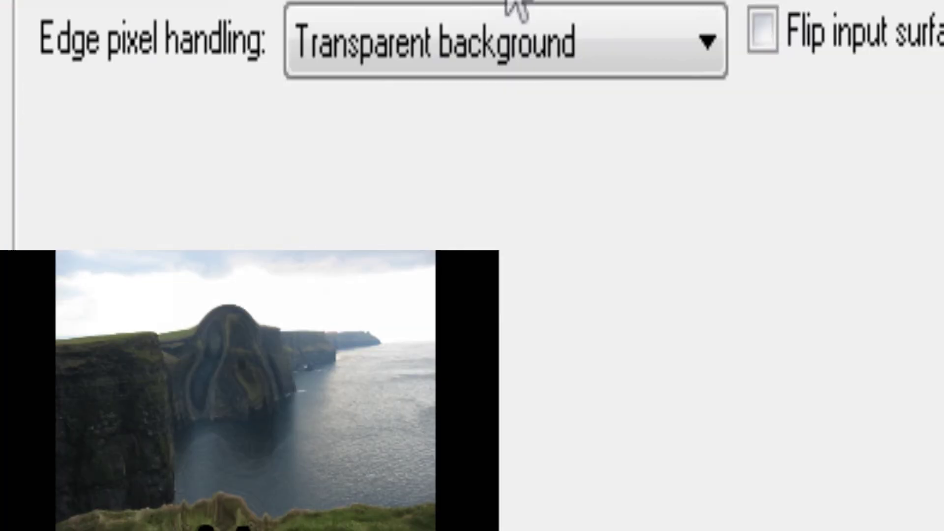
# Set the height map's edge pixel handling to Wrap pixels around, amplitude to 0.083, elevation to 0.061 and smoothness to 6.
pyautogui.click(518, 57)
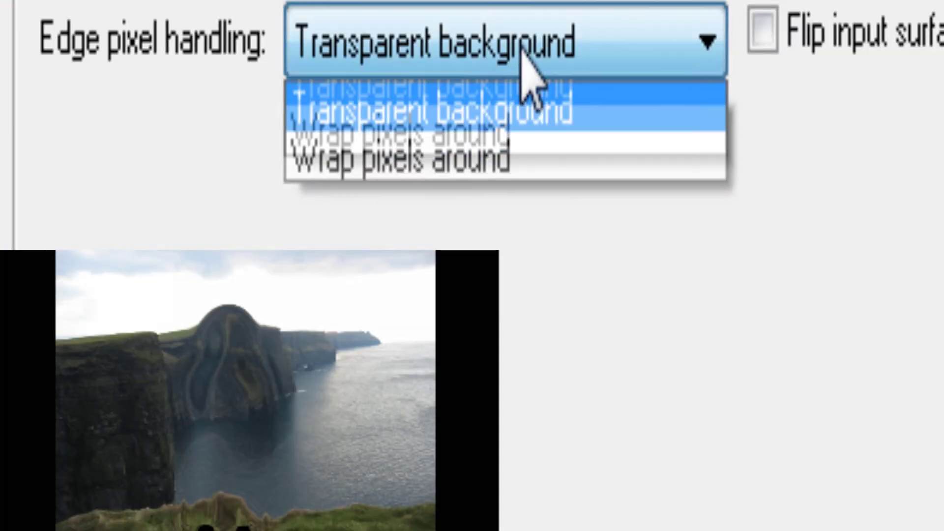
pyautogui.click(511, 157)
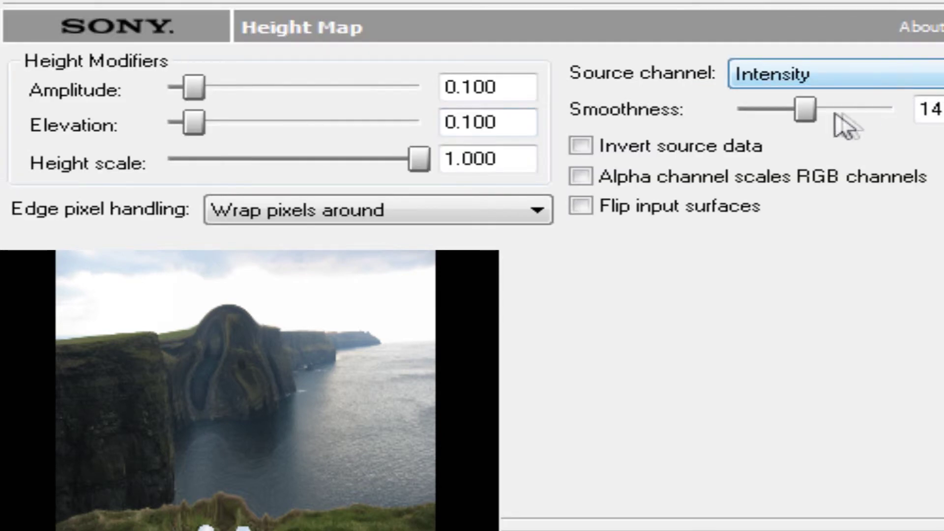
pyautogui.moveTo(804, 109); pyautogui.dragTo(767, 121)
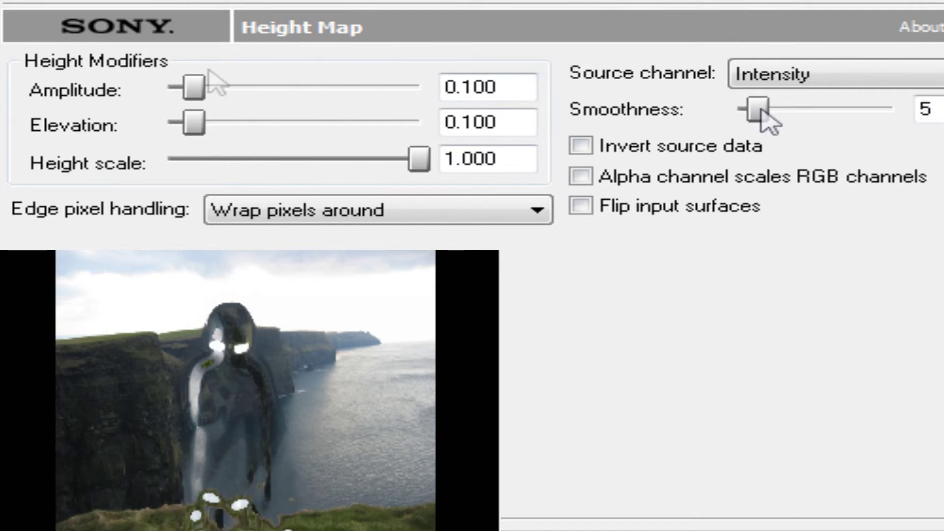
pyautogui.moveTo(195, 91); pyautogui.dragTo(184, 128)
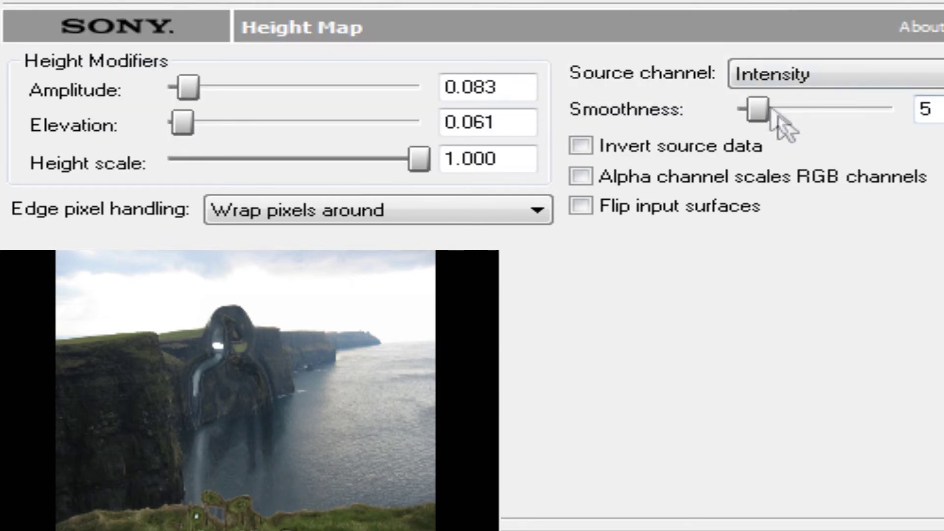
pyautogui.moveTo(775, 126); pyautogui.dragTo(782, 126)
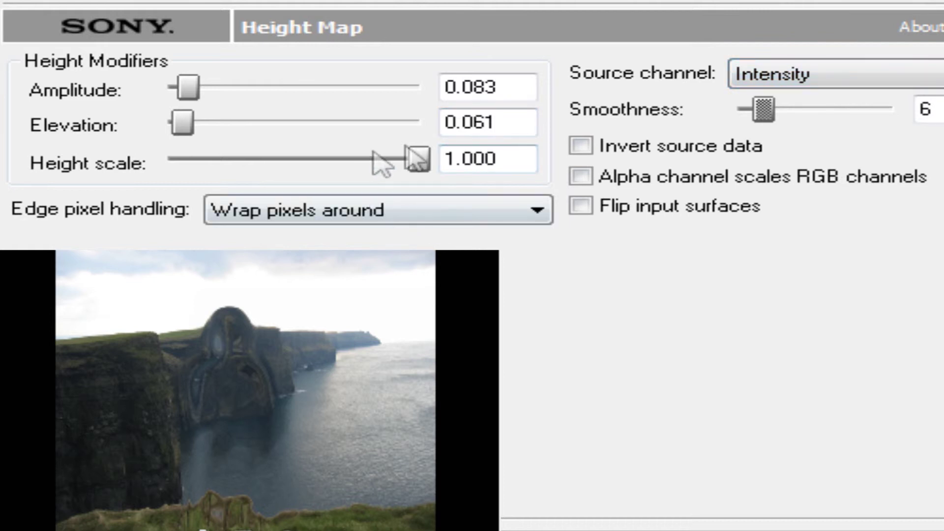
# Try stronger height map distortion with elevation 0.152 and amplitude 1.000, reduce amplitude to 0.114, and fine-tune elevation with height scale at 1.000.
pyautogui.moveTo(402, 170); pyautogui.dragTo(480, 164)
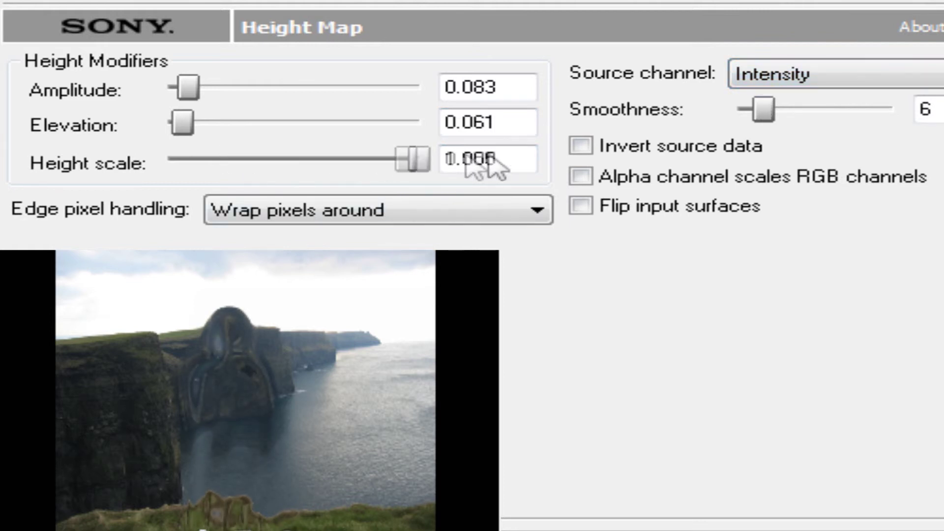
pyautogui.moveTo(187, 130); pyautogui.dragTo(485, 79)
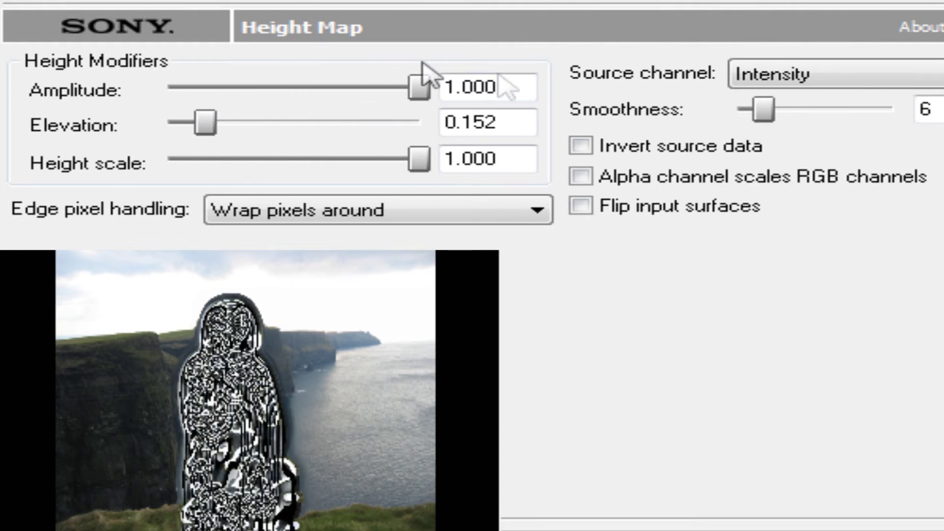
pyautogui.moveTo(423, 64); pyautogui.dragTo(197, 76)
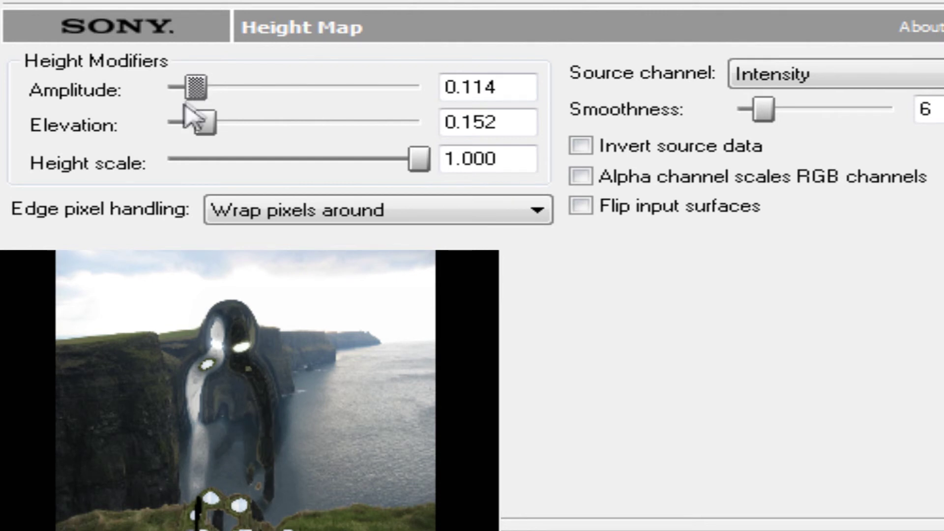
pyautogui.moveTo(212, 128)
pyautogui.mouseDown()
pyautogui.moveTo(219, 131)
pyautogui.moveTo(206, 132)
pyautogui.mouseUp()
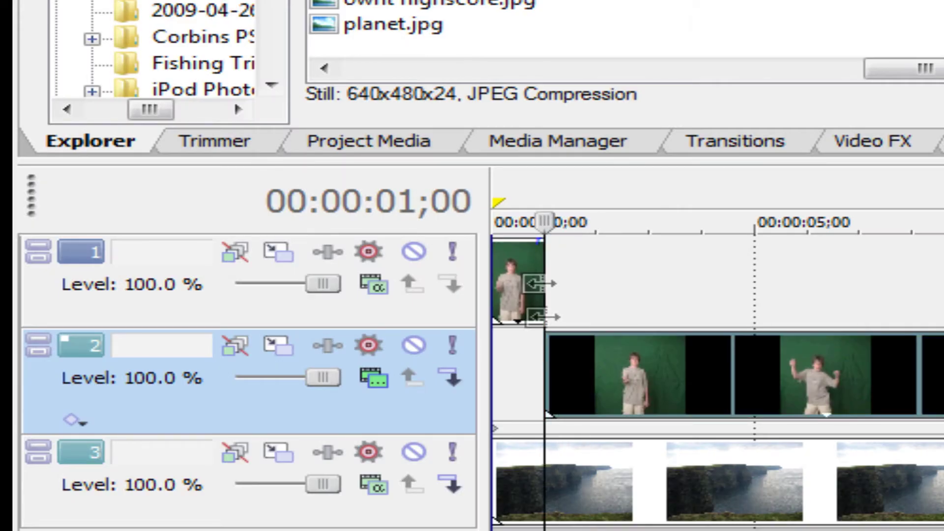
# Crossfade from the track 1 clip to an earlier-starting track 2 clip with a 0;16 fade-in, and play the transition from the timeline start.
pyautogui.moveTo(544, 237); pyautogui.dragTo(532, 237)
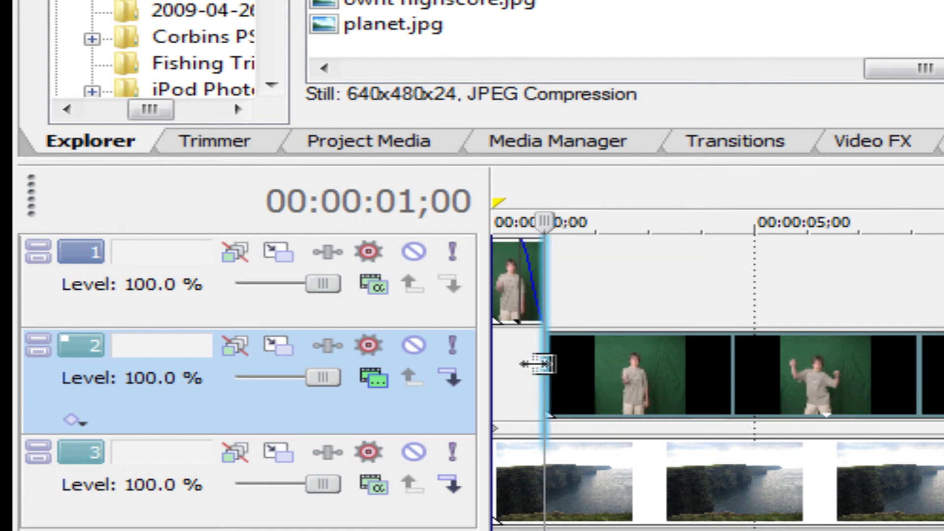
pyautogui.moveTo(537, 364); pyautogui.dragTo(536, 336)
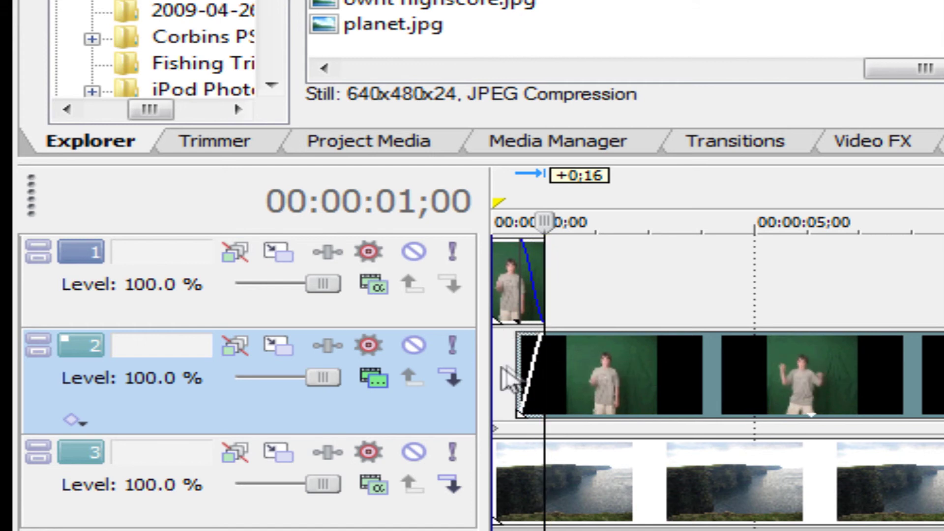
pyautogui.click(500, 372)
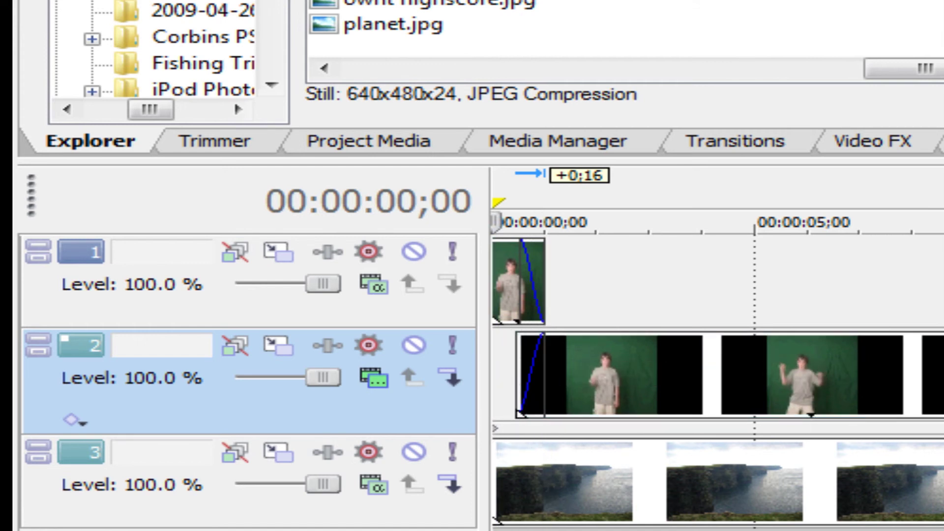
pyautogui.press('space')
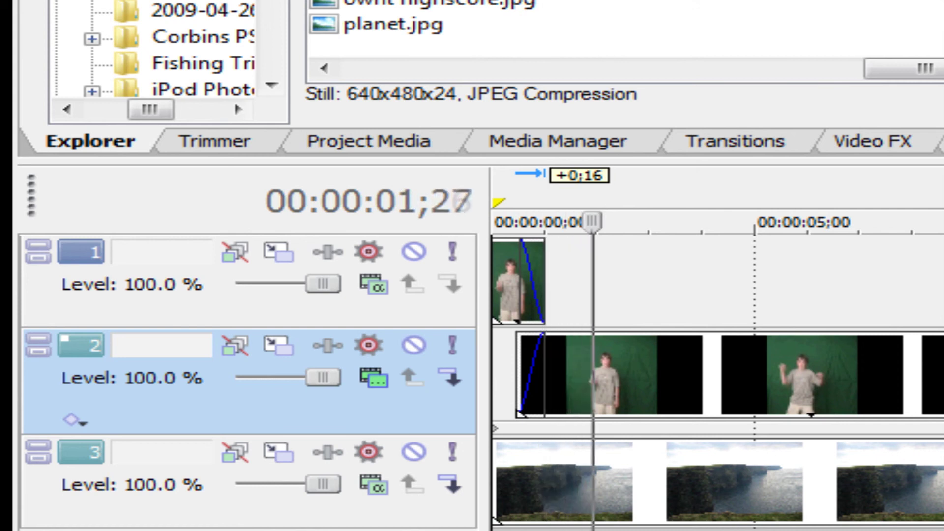